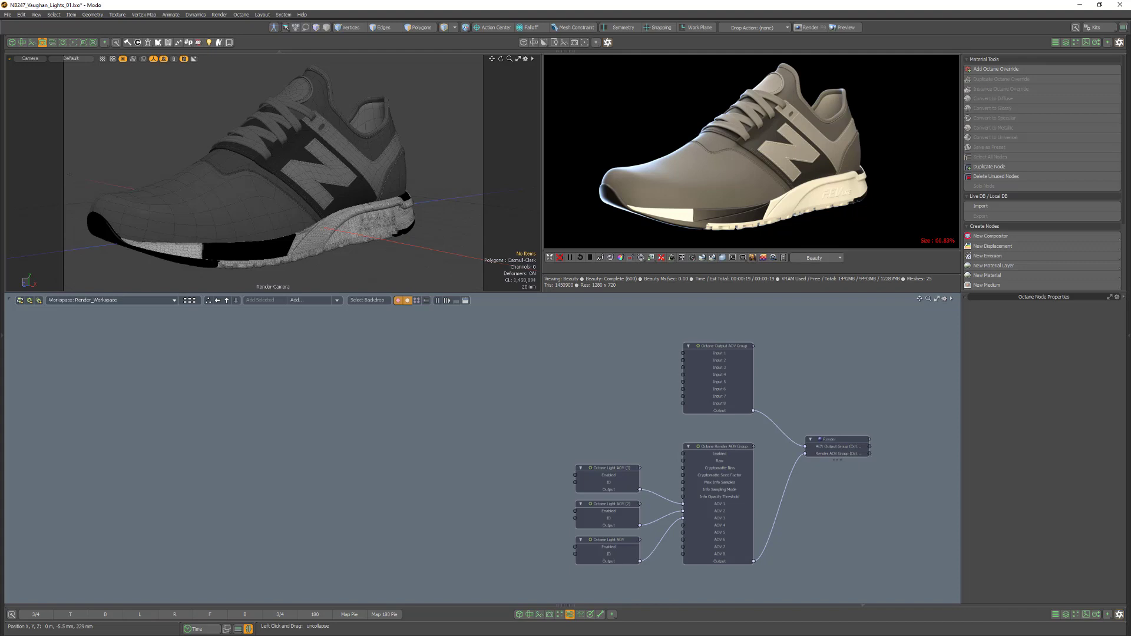
# Add a Light mixer output AOV node, reposition it, and wire it to Output AOV Group Input 1.
pyautogui.click(990, 236)
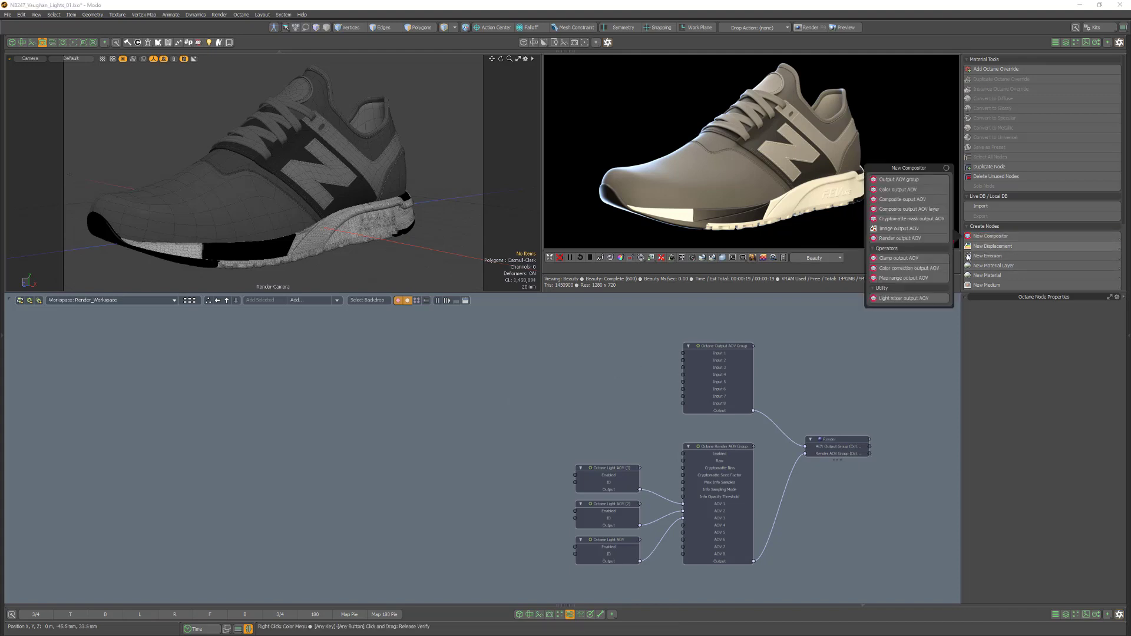
pyautogui.click(907, 300)
pyautogui.moveTo(557, 464); pyautogui.dragTo(425, 330)
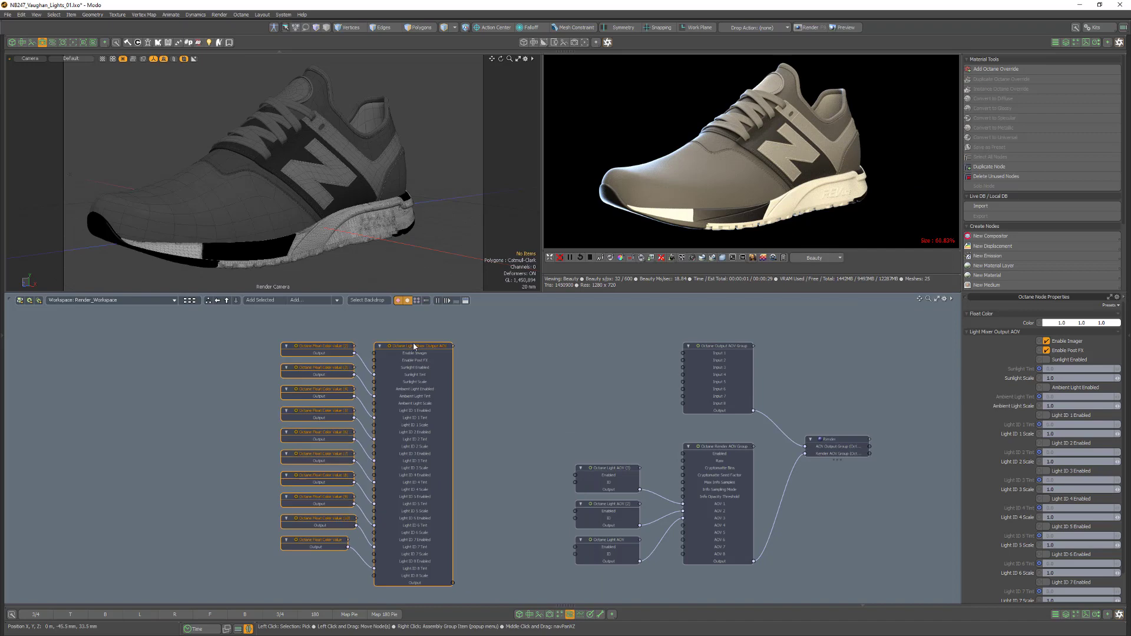
pyautogui.moveTo(458, 553)
pyautogui.mouseDown()
pyautogui.moveTo(661, 360)
pyautogui.moveTo(683, 353)
pyautogui.mouseUp()
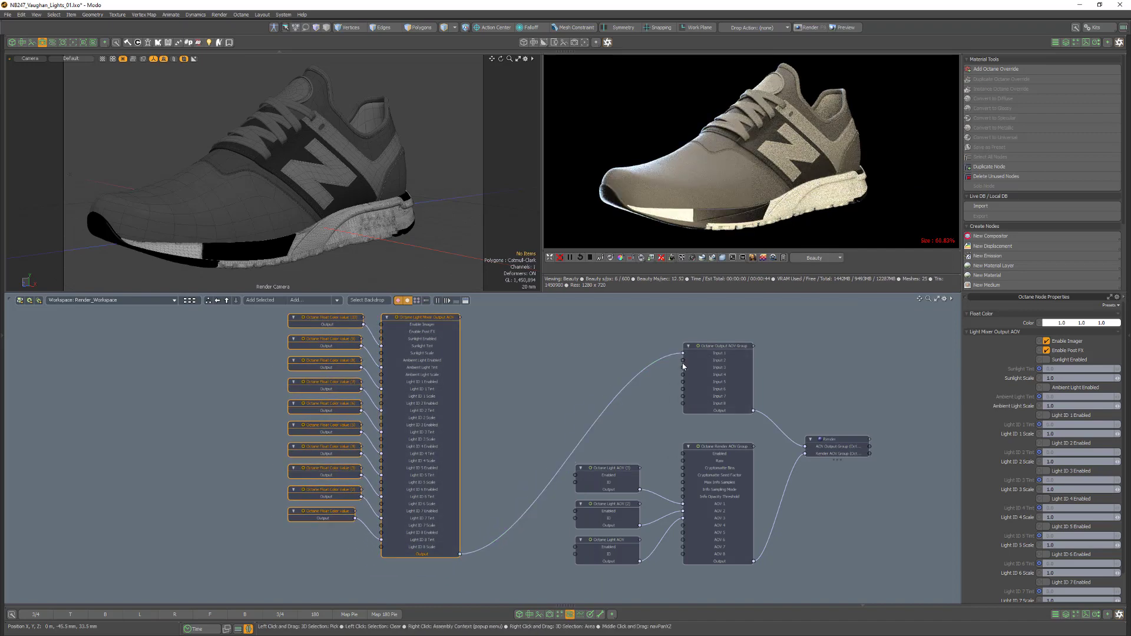
# Show Output AOV 1 in the live render and enable Light IDs 1, 2 and 3.
pyautogui.click(813, 255)
pyautogui.click(820, 293)
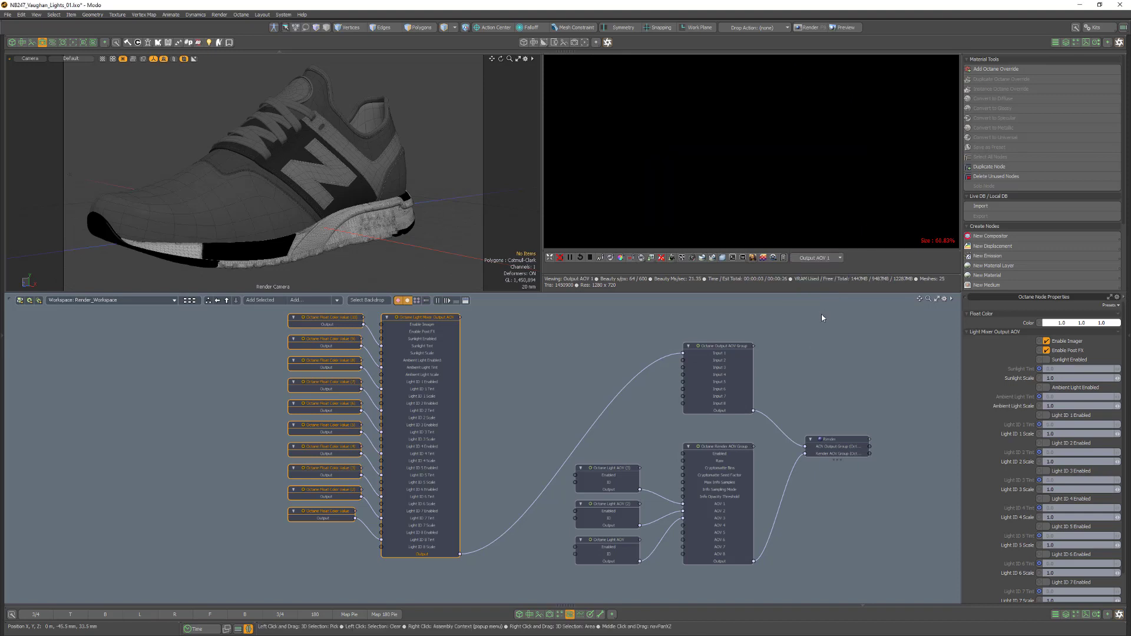
pyautogui.click(1046, 414)
pyautogui.click(1047, 443)
pyautogui.click(1046, 470)
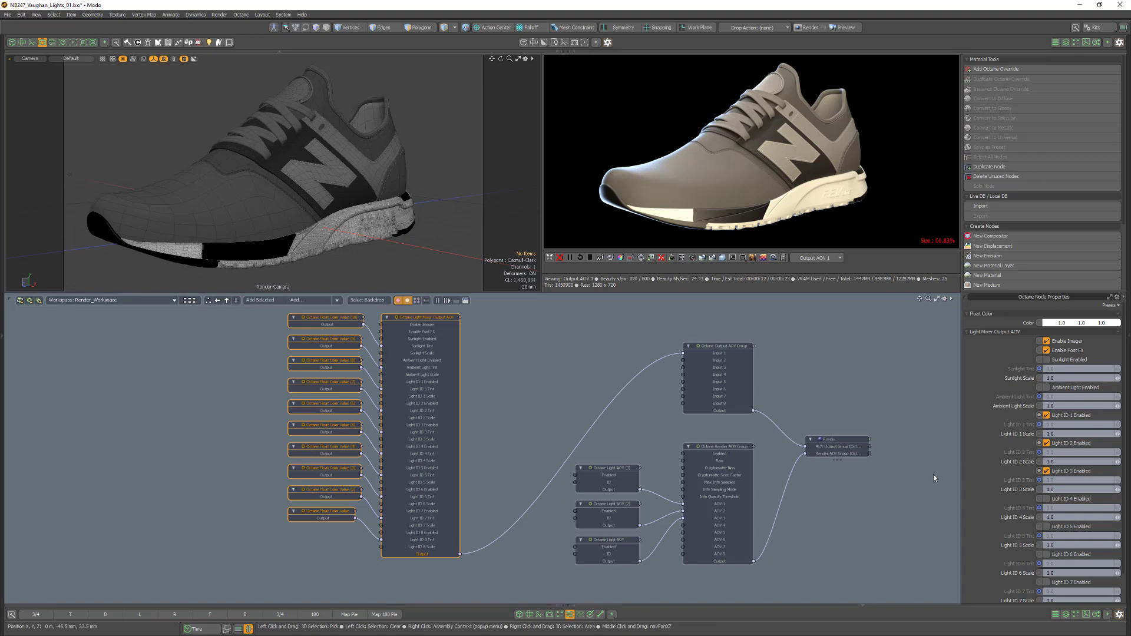
# Set the Light ID 2 scale to 2.0 and select a Float Color Value node feeding the mixer.
pyautogui.click(1051, 489)
pyautogui.write('4')
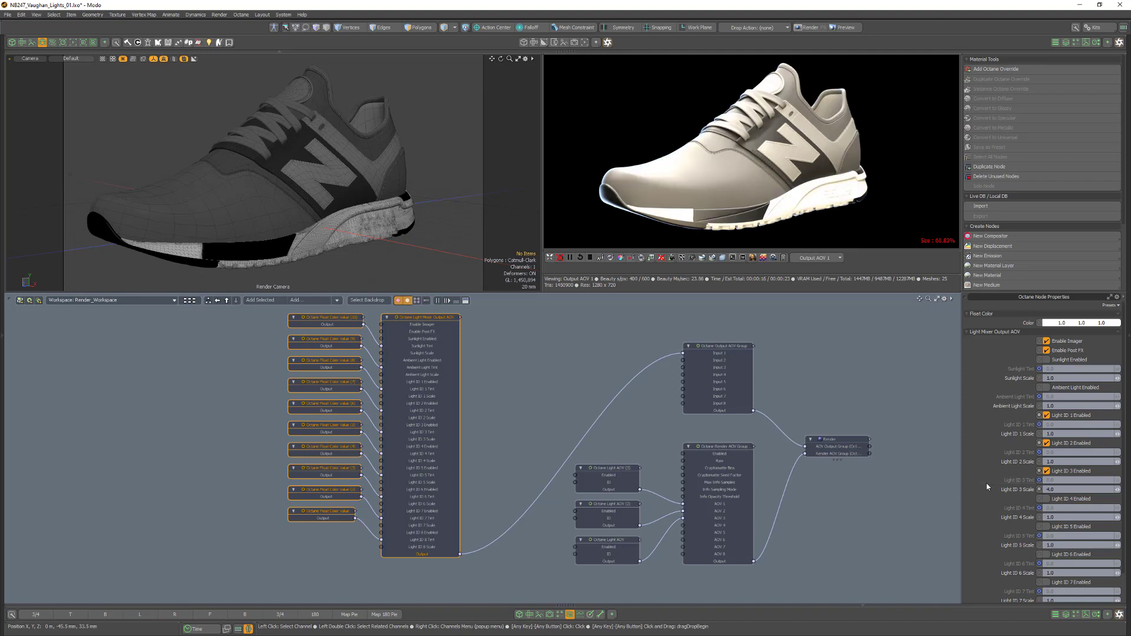
pyautogui.click(1052, 462)
pyautogui.write('2')
pyautogui.press('Return')
pyautogui.click(328, 405)
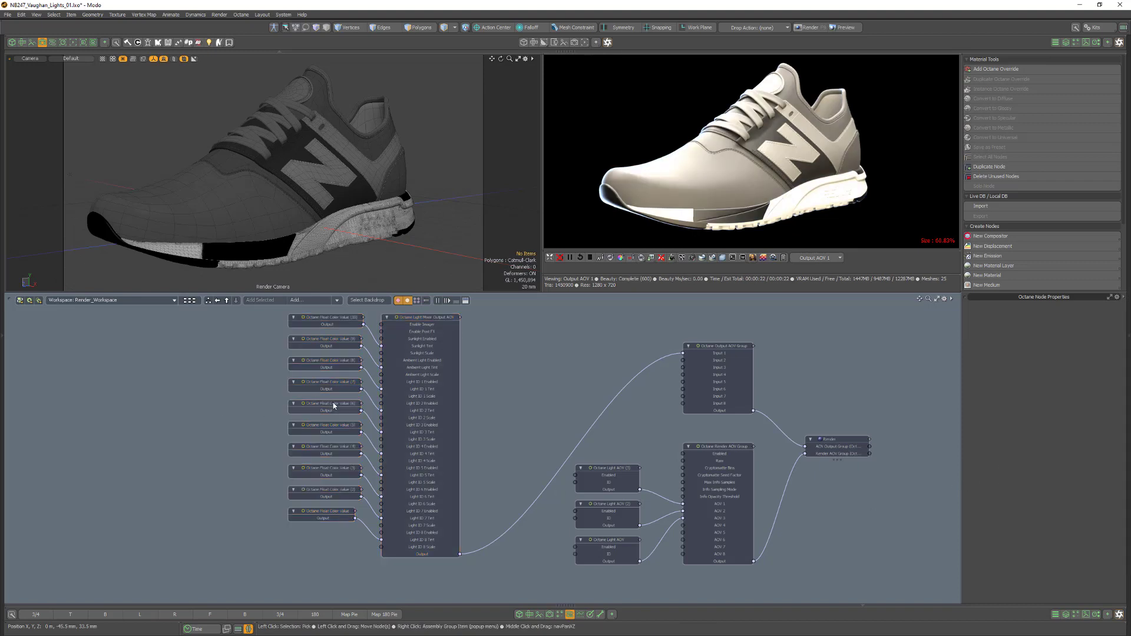
pyautogui.click(1036, 323)
# Set the Float Color Value node's colour to pale blue in the Color Picker.
pyautogui.moveTo(813, 270); pyautogui.dragTo(785, 299)
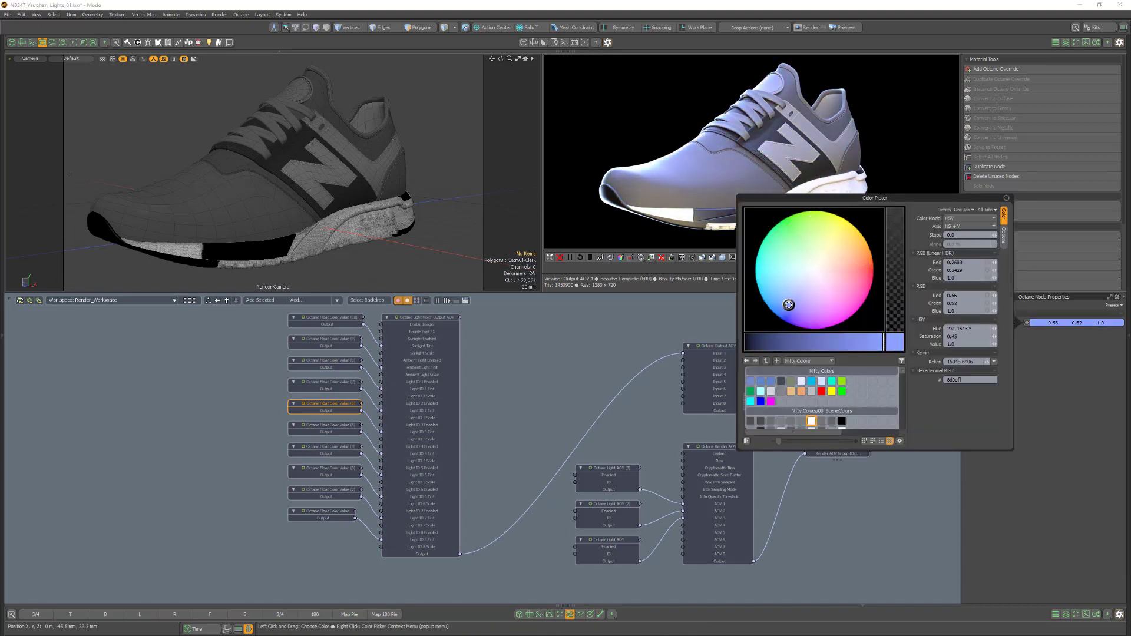